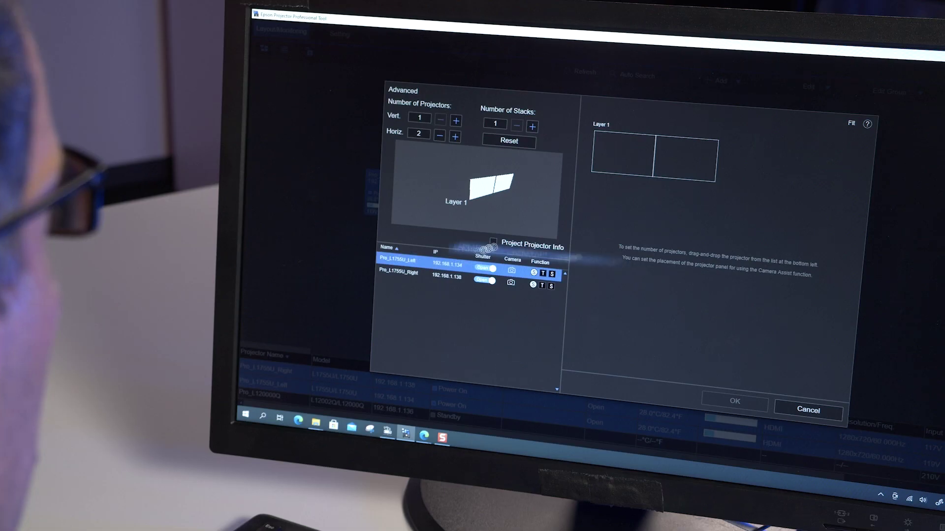
Place Pro_L1755U_Left in Layer 1's left slot and move Pro_L1755U_Right toward the slots
drag(486, 248, 624, 157)
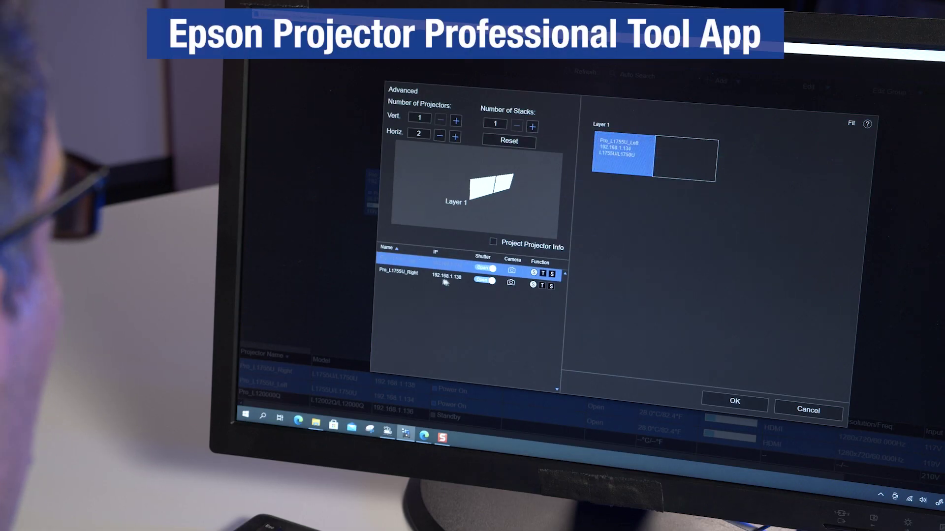
drag(414, 273, 645, 208)
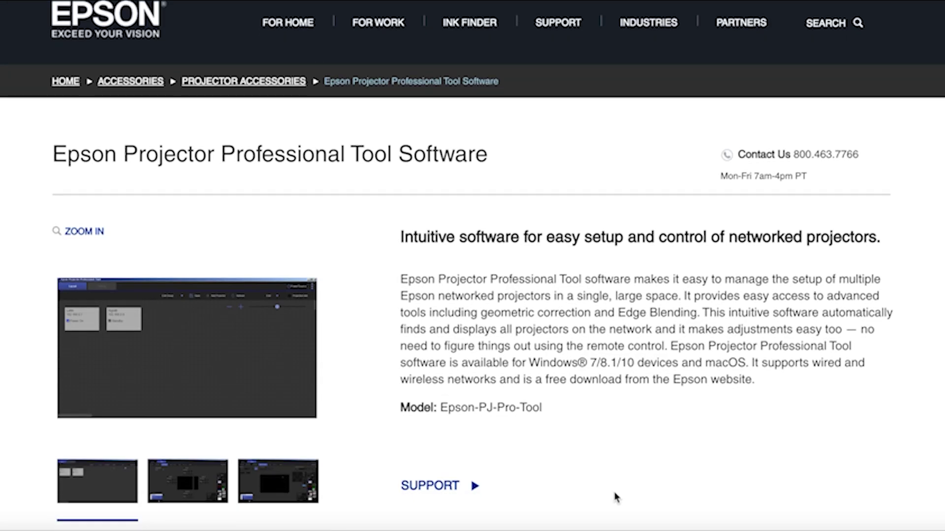
scroll(616, 498, down, 3)
scroll(612, 497, down, 3)
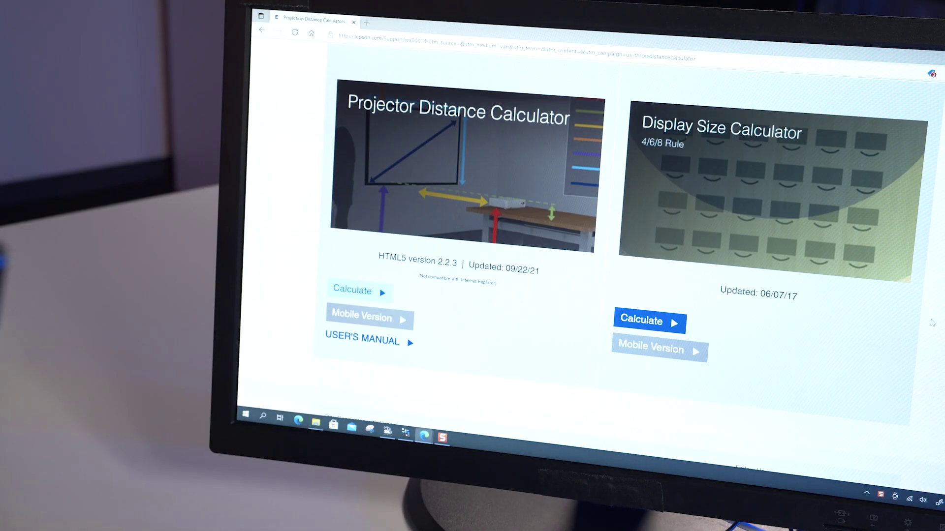
Open the simulator's Edge Blending mode, choose the Pro L1755U, and start editing screen width
click(355, 291)
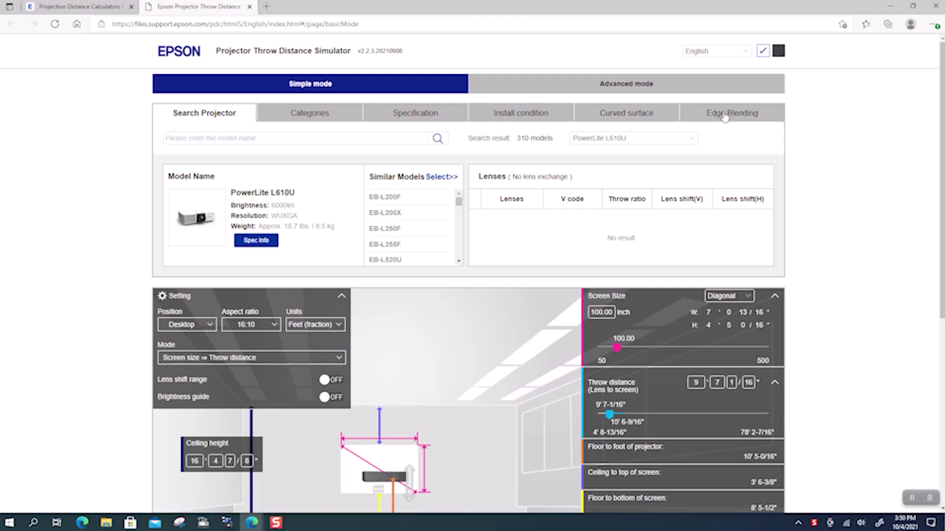
click(725, 116)
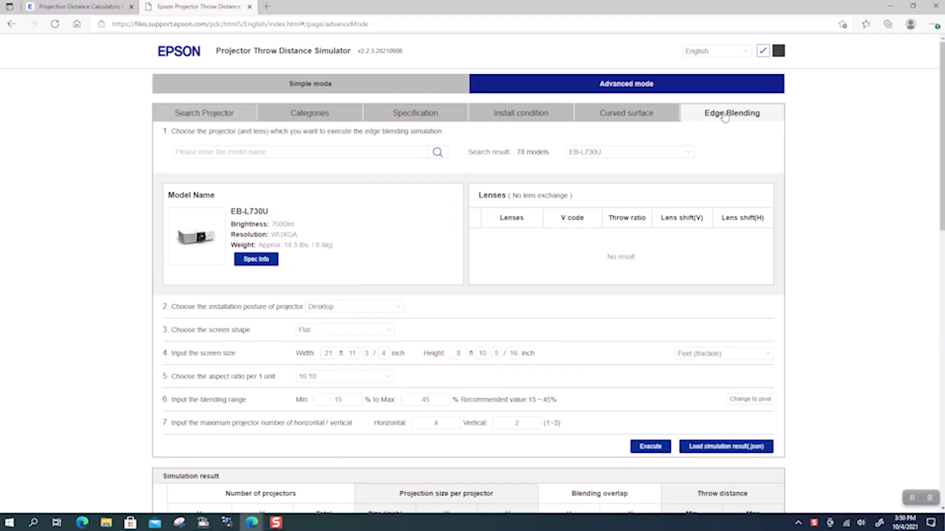
click(260, 151)
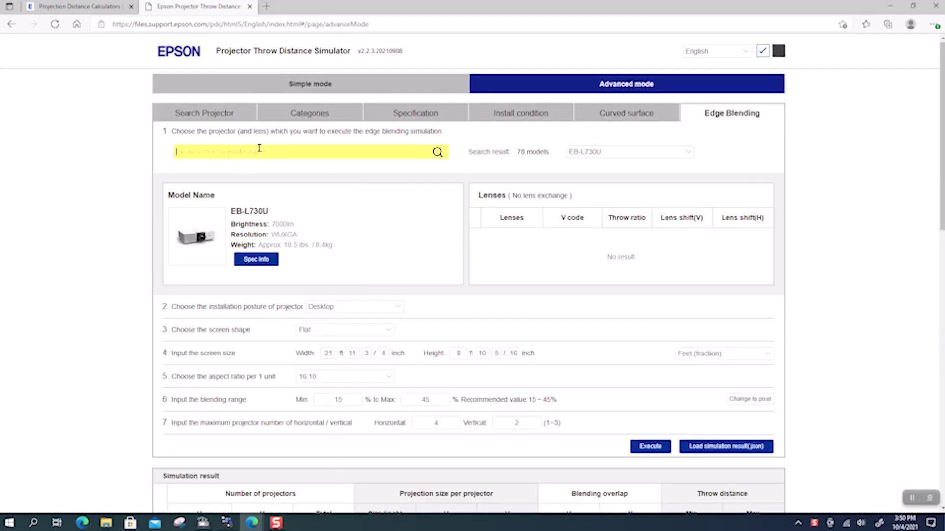
text(l17)
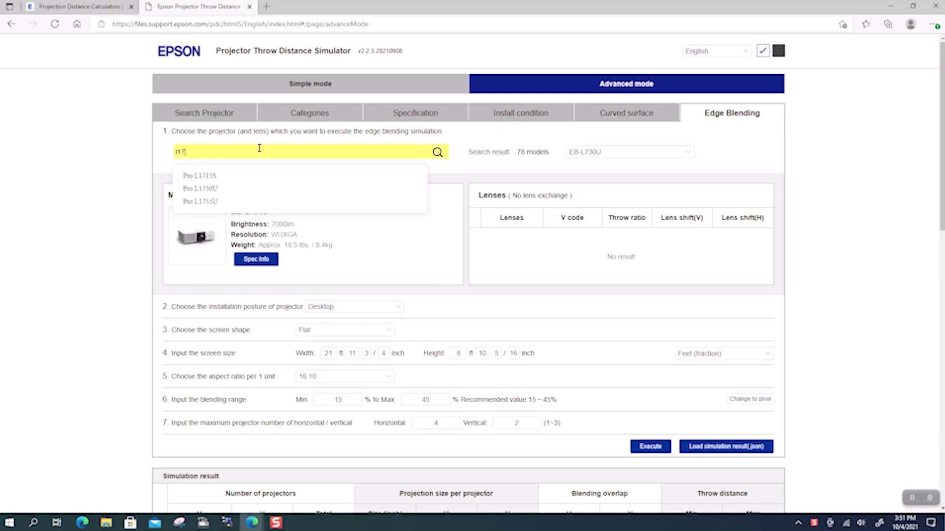
click(213, 202)
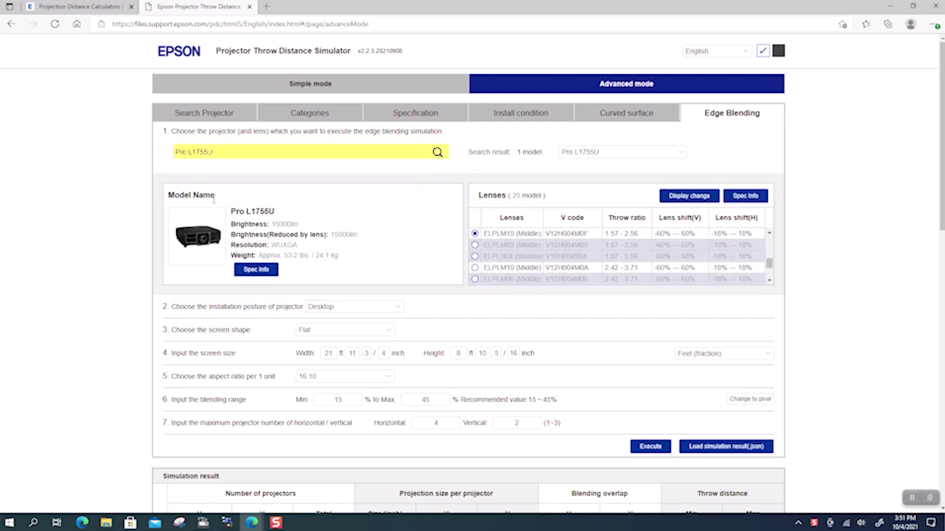
scroll(443, 259, down, 1)
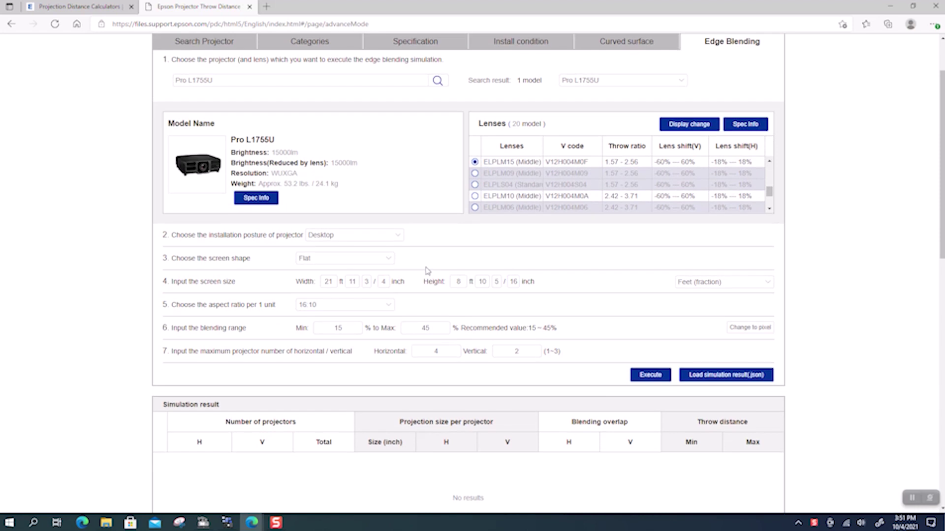
click(331, 281)
text(12)
Execute the Pro L1755U blend simulation and orbit its 3D room view to an oblique angle
click(655, 376)
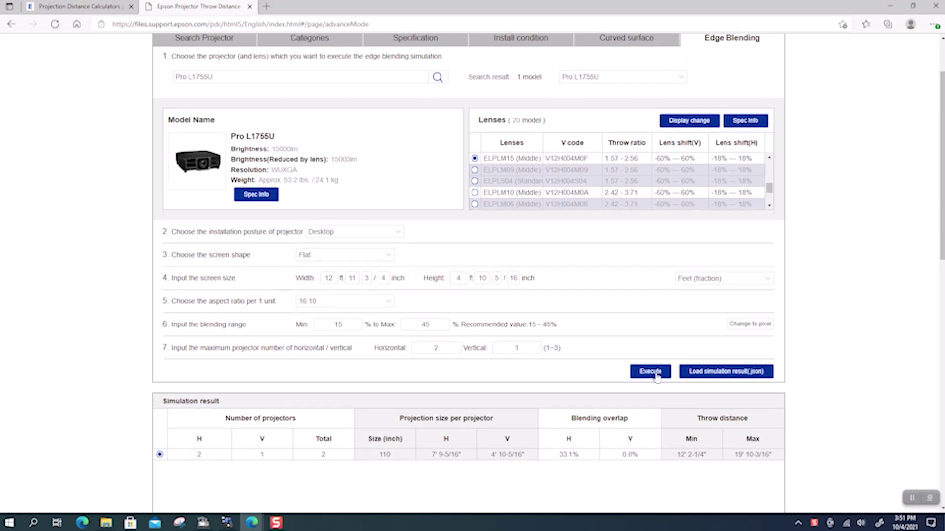
scroll(656, 375, down, 5)
scroll(452, 340, down, 3)
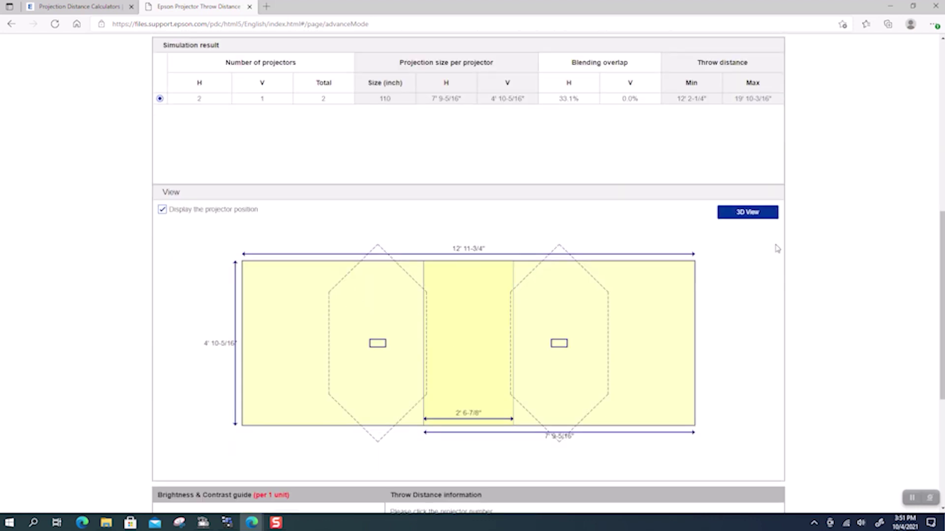
click(755, 214)
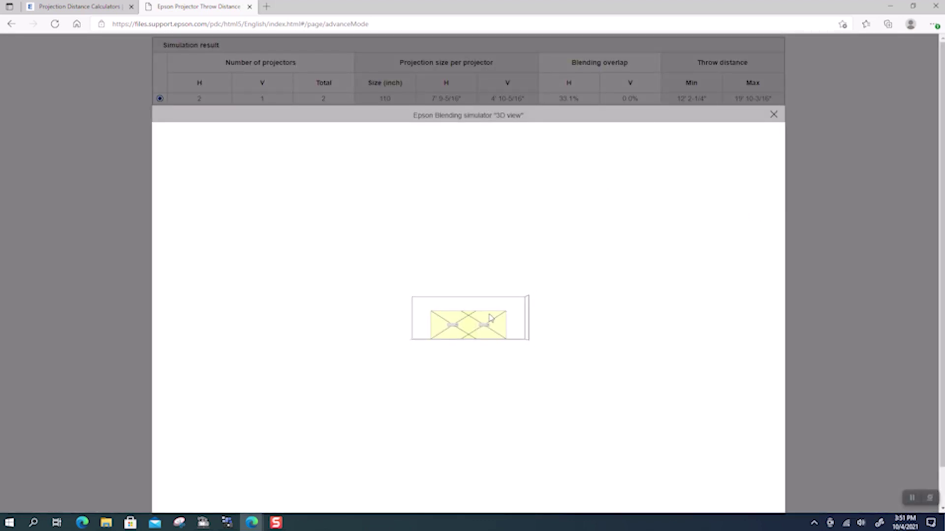
scroll(487, 317, up, 3)
scroll(488, 318, up, 2)
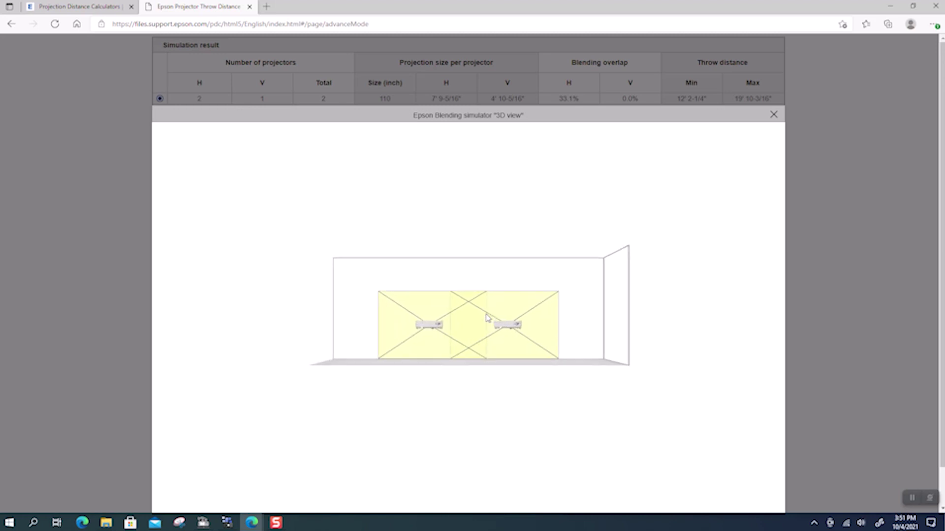
scroll(487, 318, up, 2)
drag(469, 315, 522, 323)
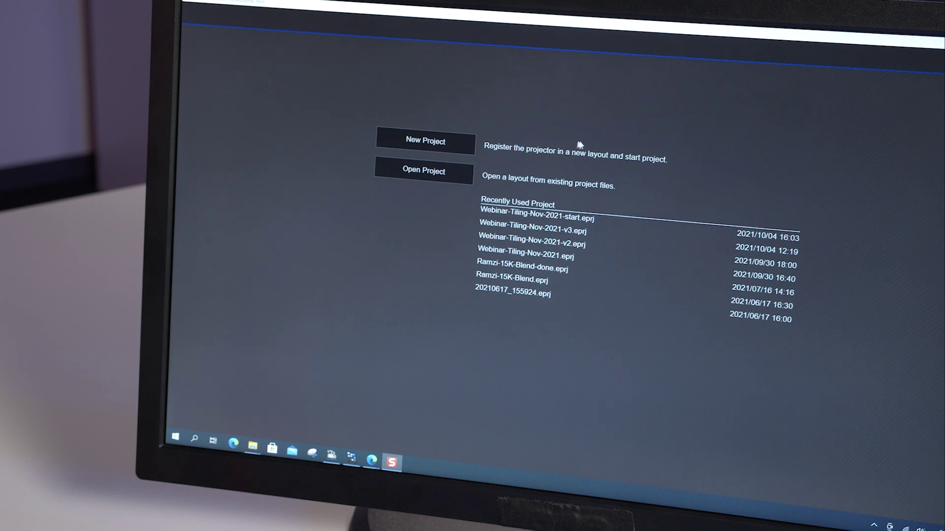
In a new project, sort projectors by name, place Left and Right tiles adjacent, and select both
click(444, 144)
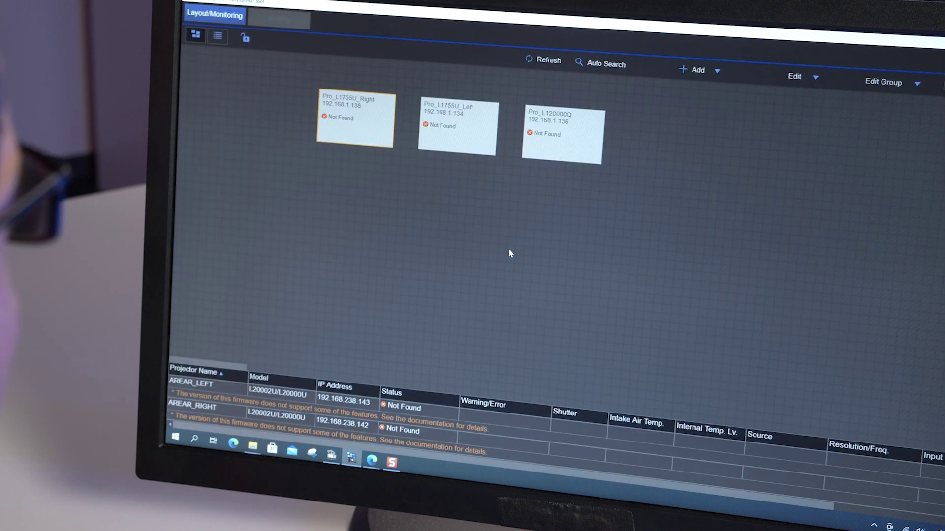
click(508, 255)
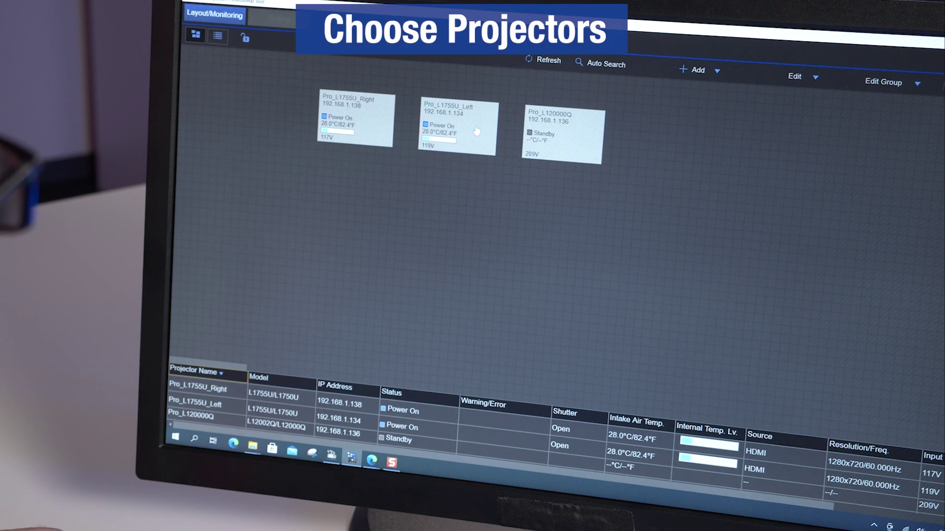
drag(474, 143, 365, 194)
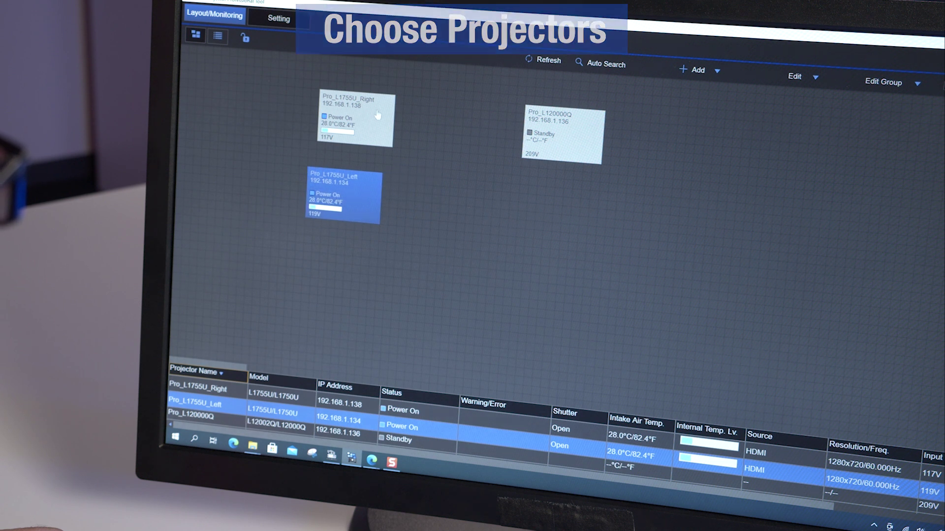
drag(377, 118, 463, 198)
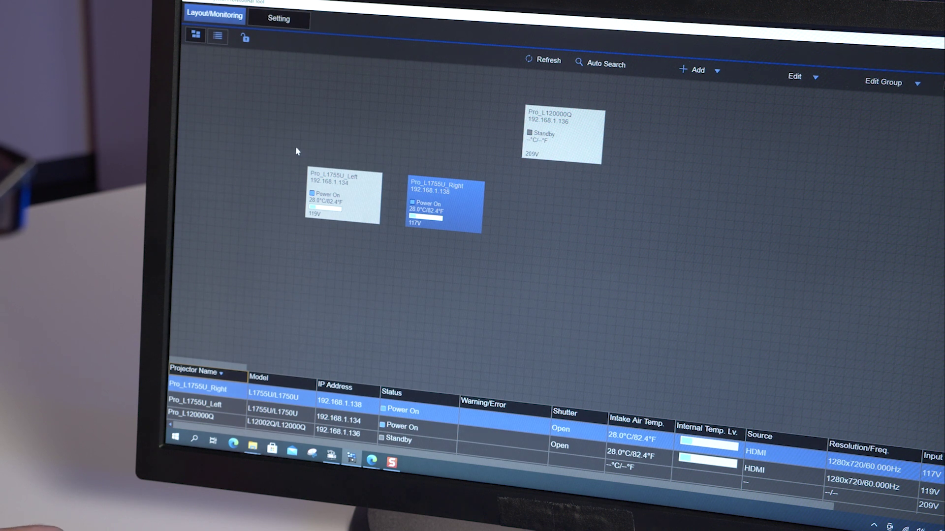
drag(292, 151, 492, 272)
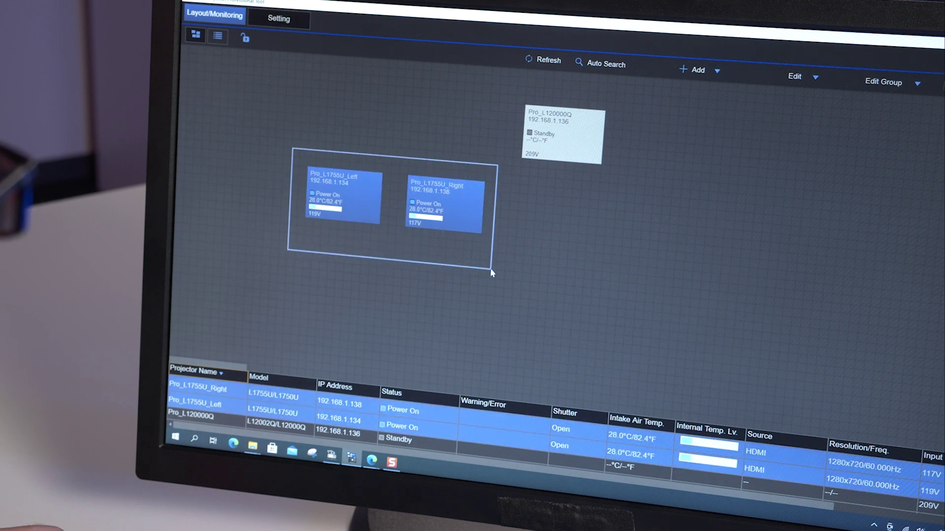
Create a group of both projectors named EdgeBlendProj and open its tiling and stacking settings
click(917, 84)
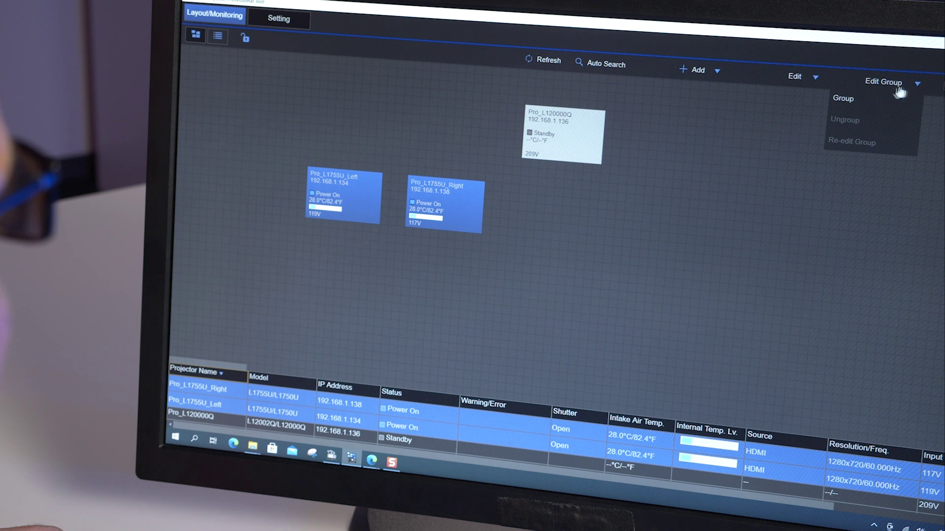
click(844, 99)
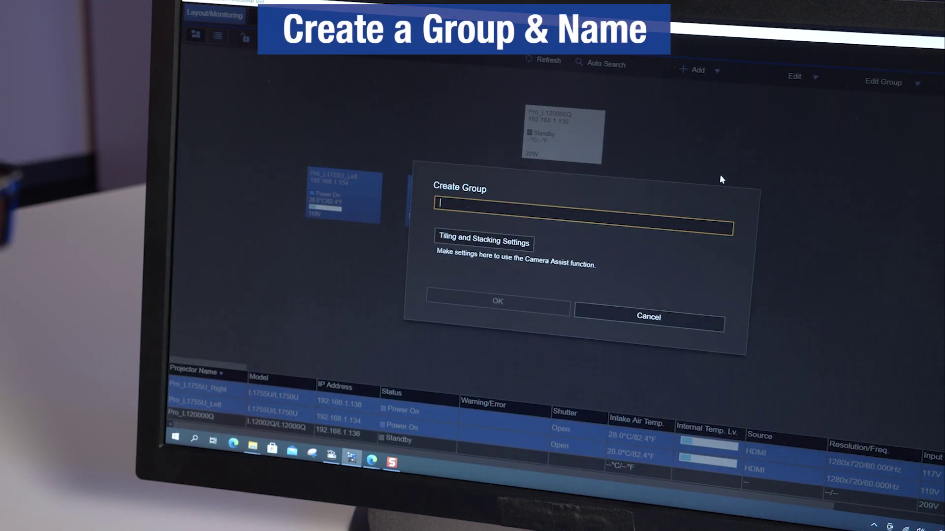
text(Edge)
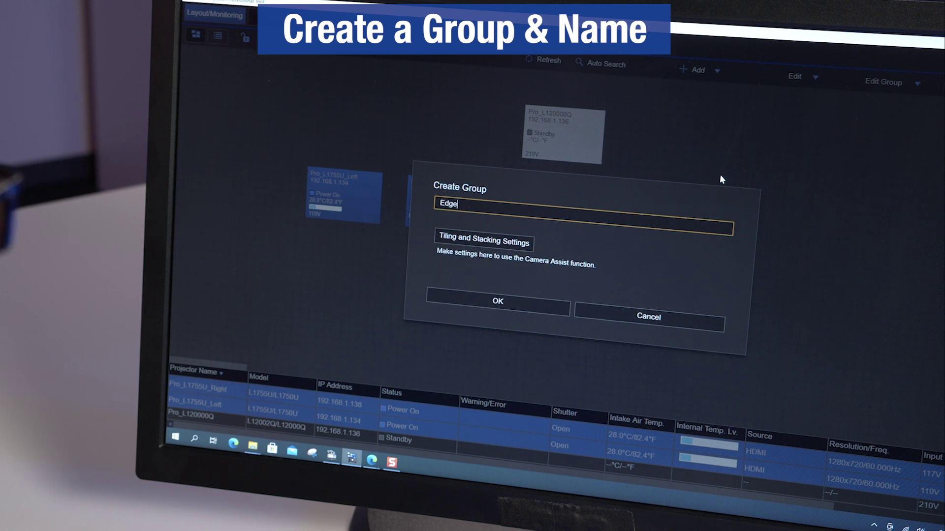
text(Blend)
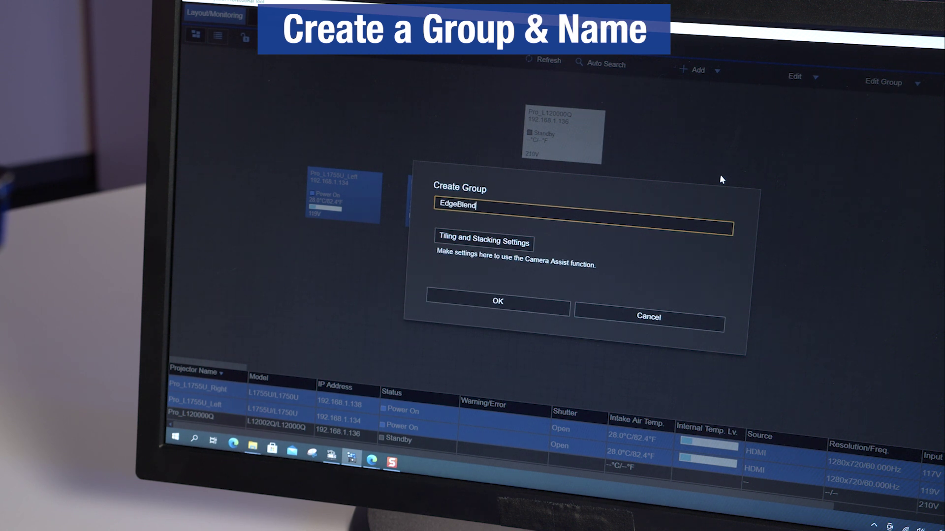
text(Proj)
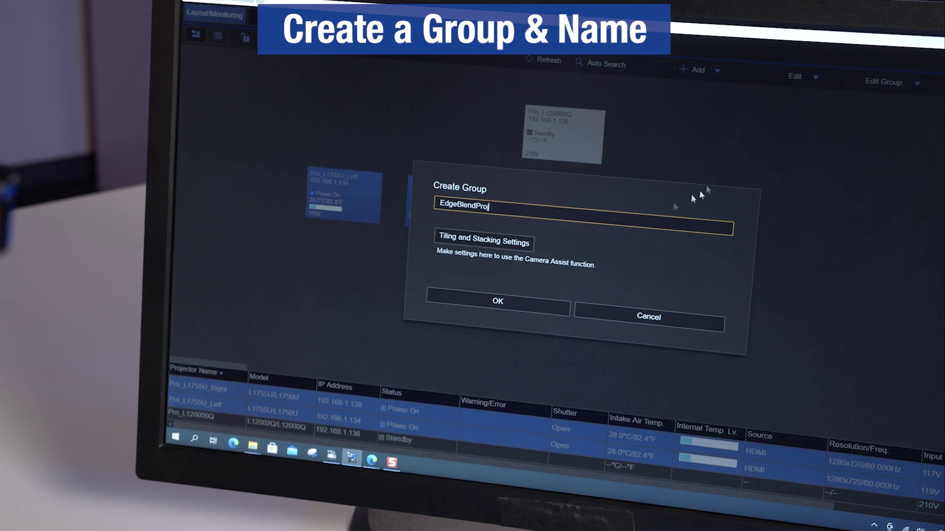
click(496, 246)
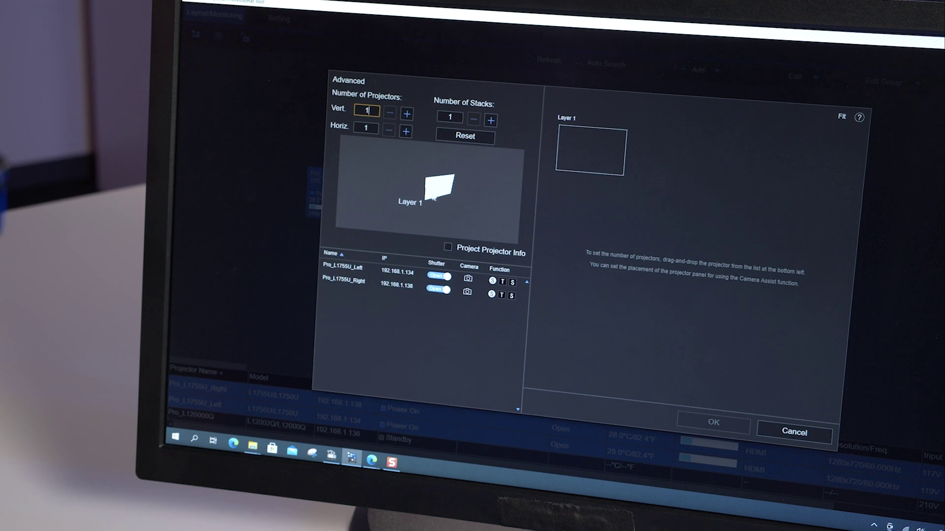
Set Horiz to 2, place Pro_L1755U_Left left and Pro_L1755U_Right right, and confirm
click(406, 132)
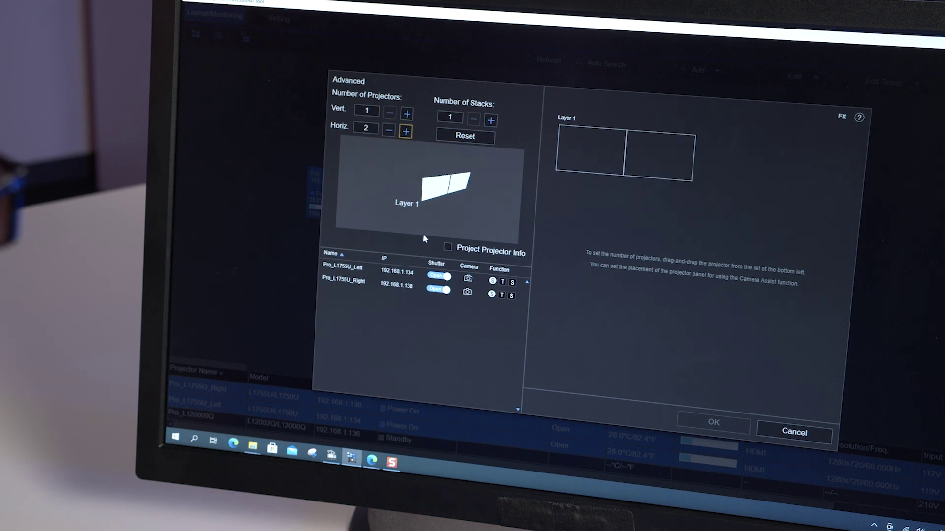
drag(352, 270, 591, 152)
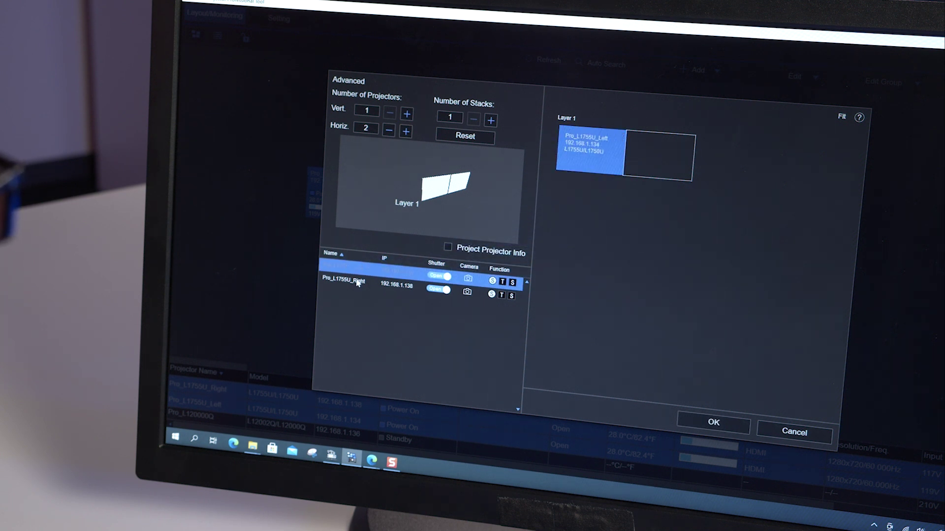
drag(362, 282, 669, 169)
click(715, 423)
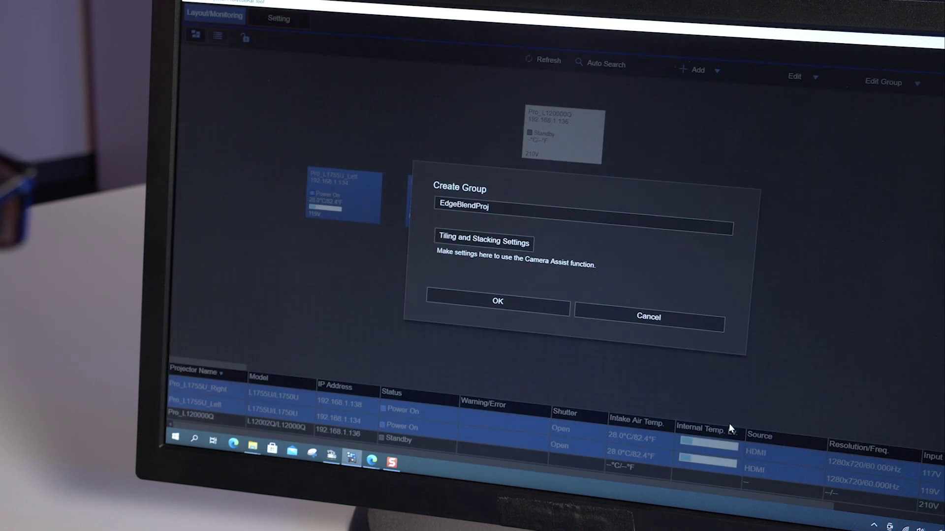
Confirm the EdgeBlendProj group, go to the Setting tab, and dismiss the configurable-projectors notice
click(529, 309)
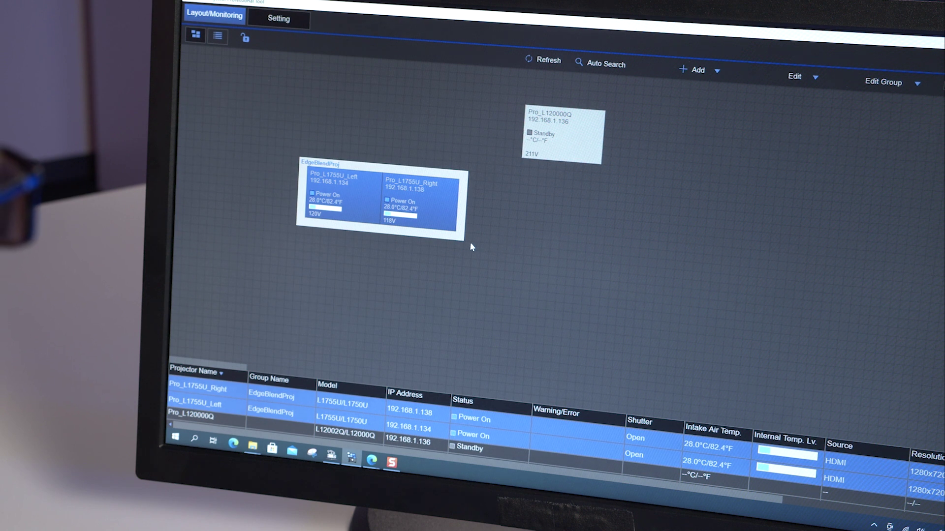
click(293, 20)
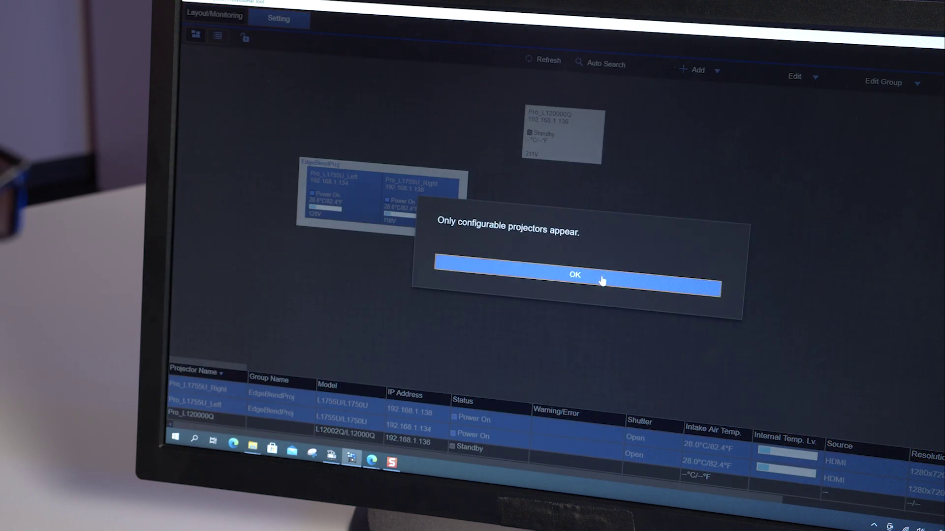
click(601, 276)
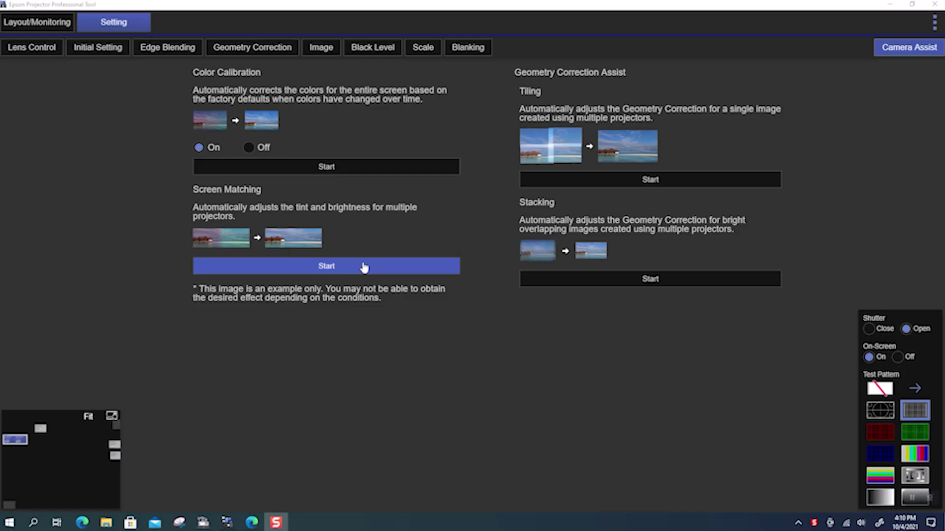
Start Screen Matching with Pro_L1755U_Right as master, reviewing the matching conditions first
click(363, 266)
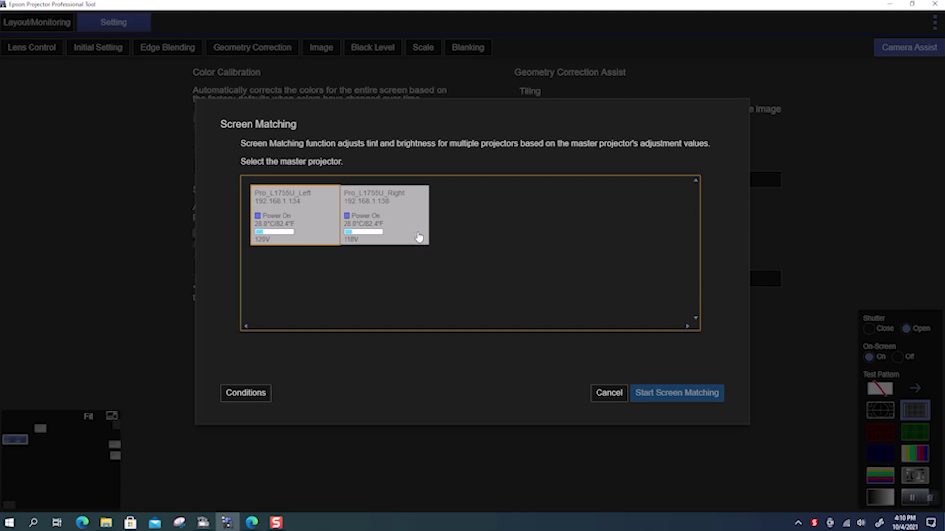
click(419, 238)
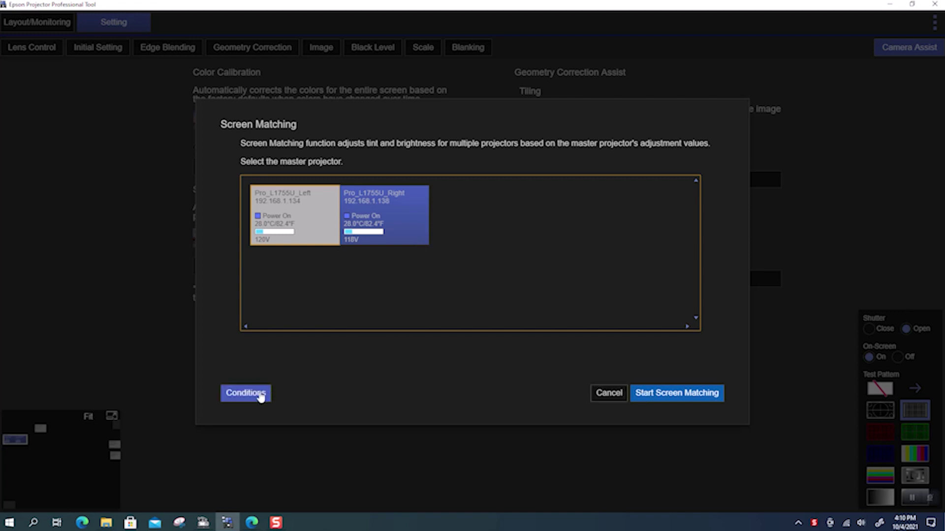
click(246, 392)
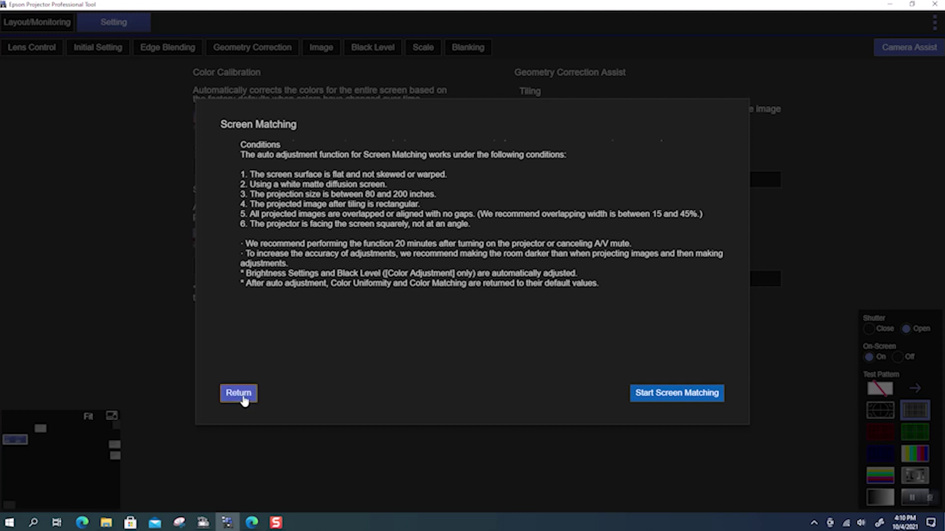
click(239, 394)
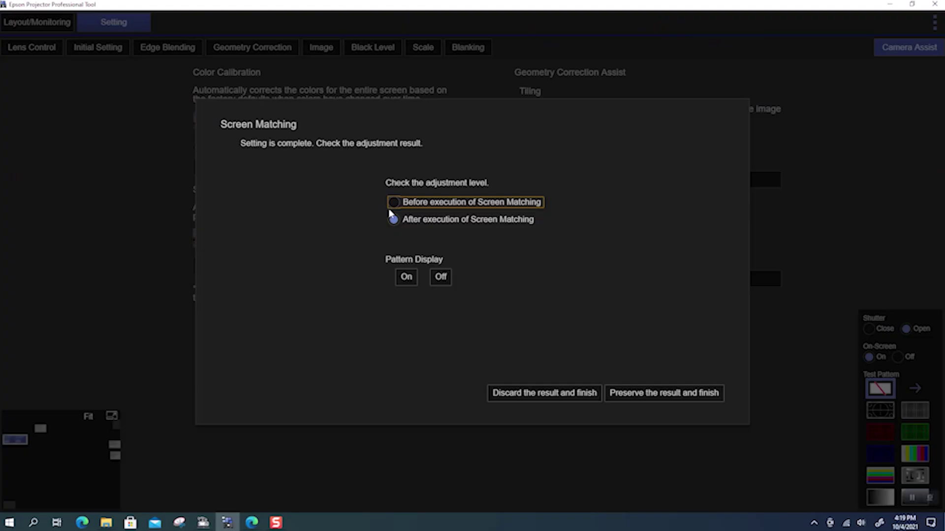
Compare before/after matching with the test pattern on, then start automatic tiling correction
click(394, 220)
click(407, 278)
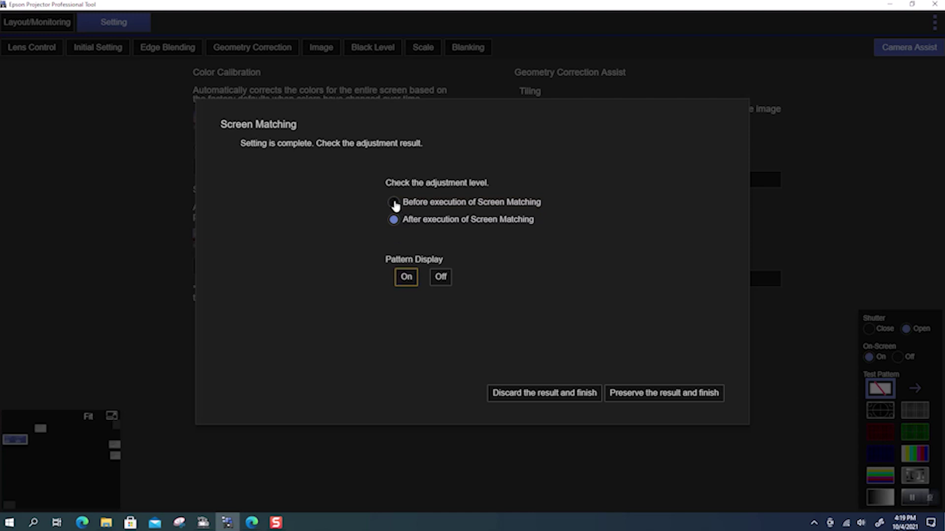
click(393, 204)
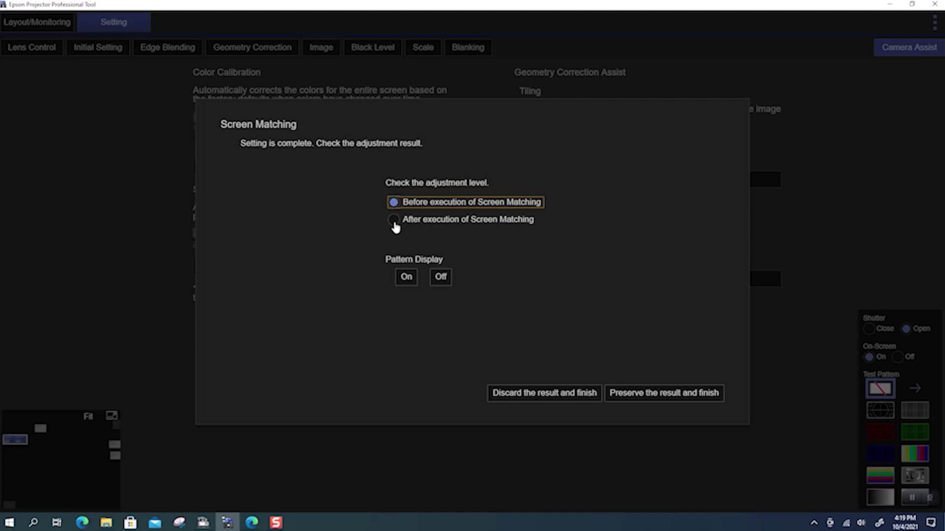
click(394, 220)
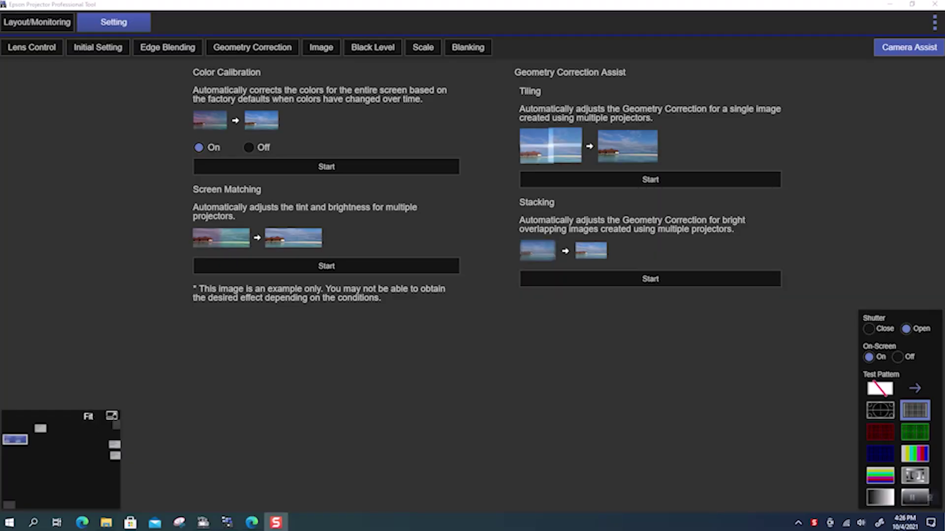
click(633, 185)
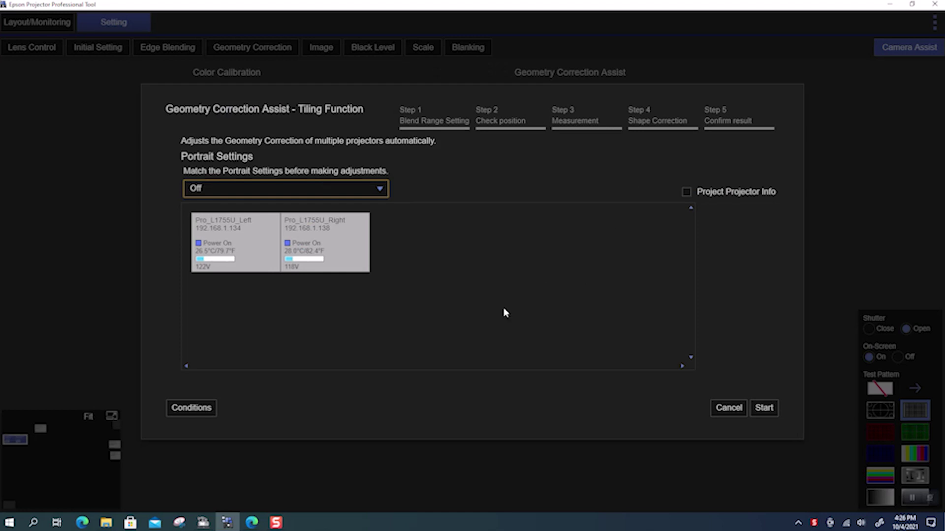
Review the tiling conditions, toggle projector info on and off, and begin the blend range step
click(192, 408)
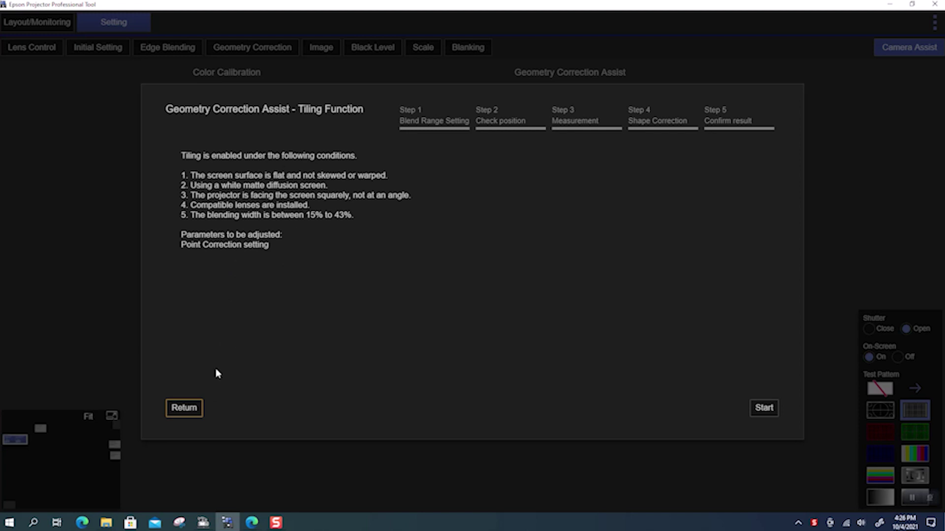
click(183, 408)
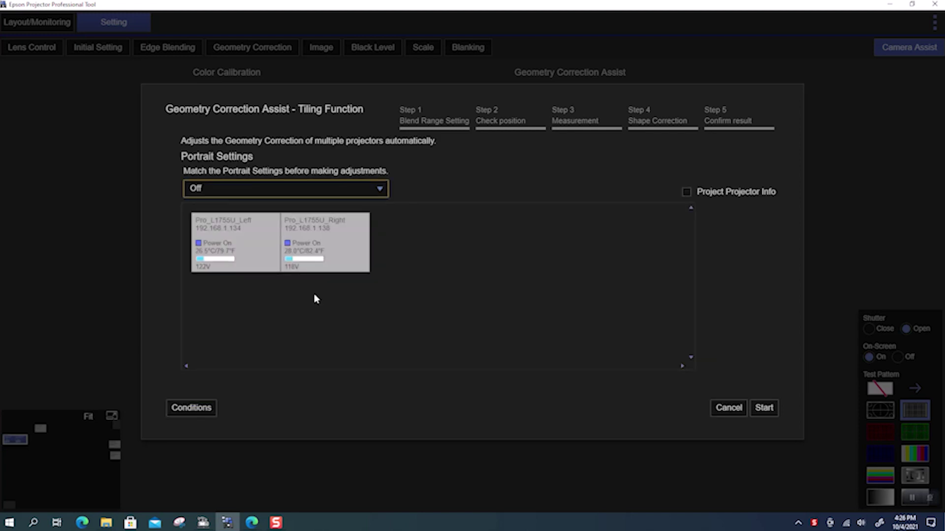
click(688, 193)
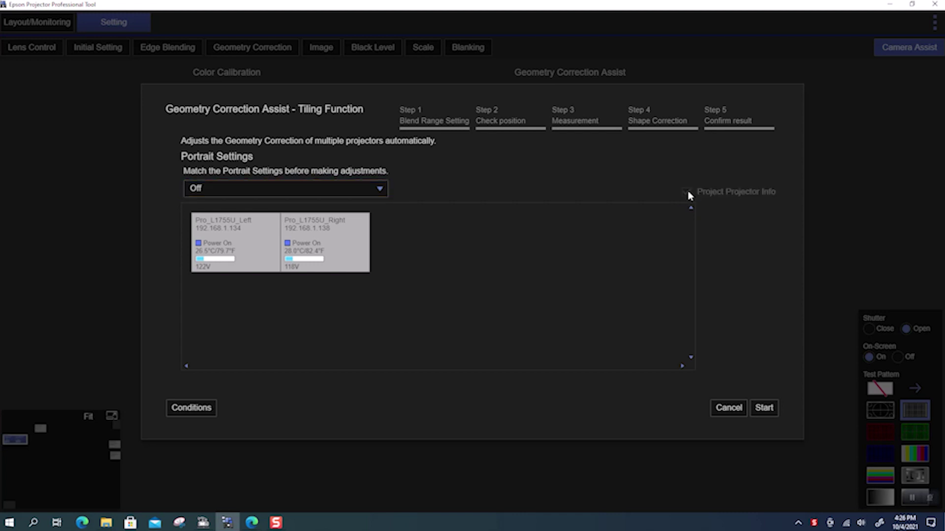
click(688, 192)
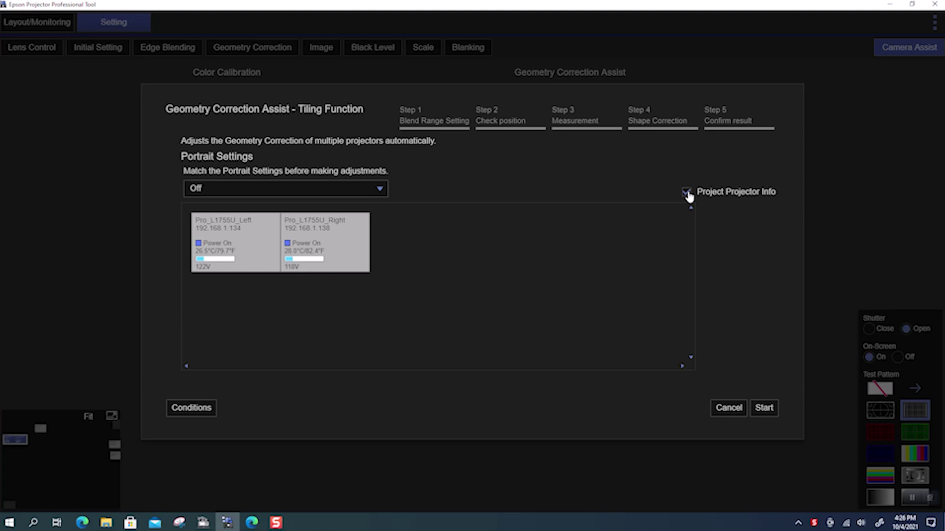
click(688, 193)
click(763, 407)
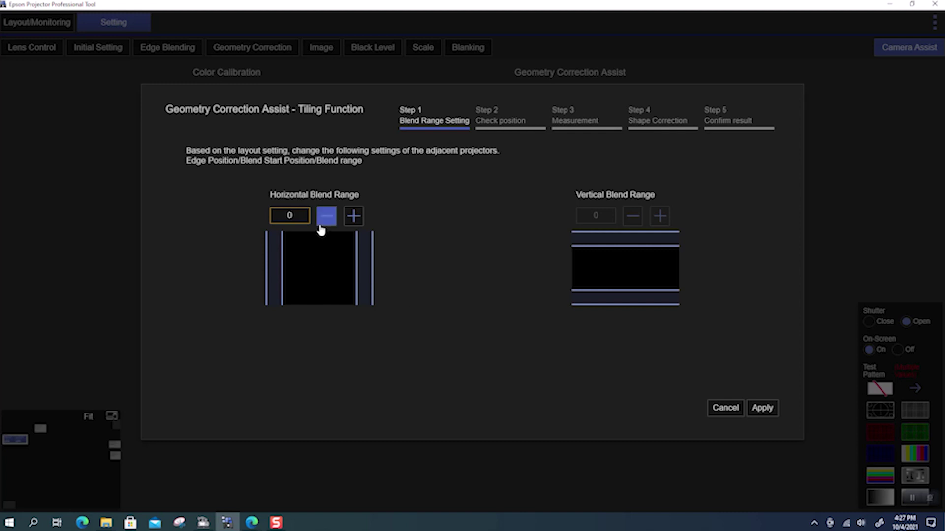
text(3)
Enter a horizontal blend range of 300 and apply it to reach the position check
key(BackSpace)
key(BackSpace)
text(3)
text(00)
click(763, 410)
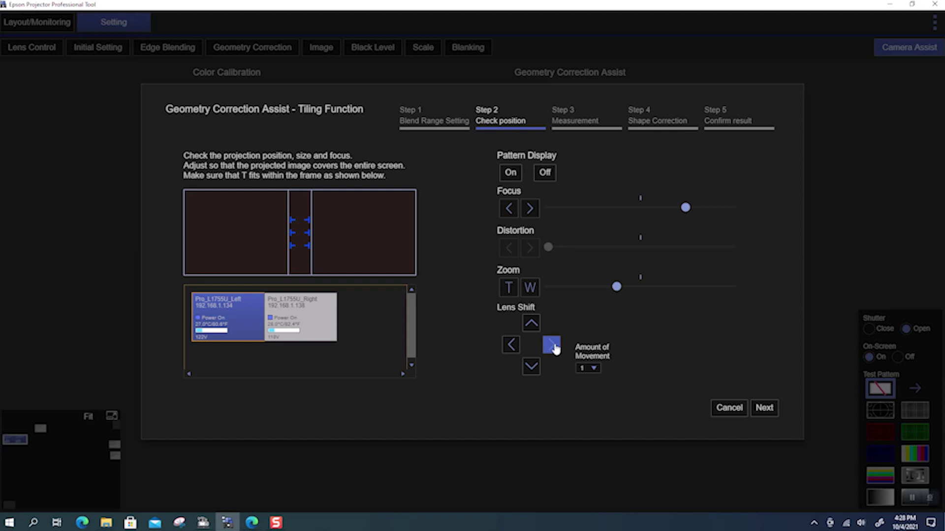
Shift the left projector's lens, select the right projector, and start the camera measurement
click(552, 347)
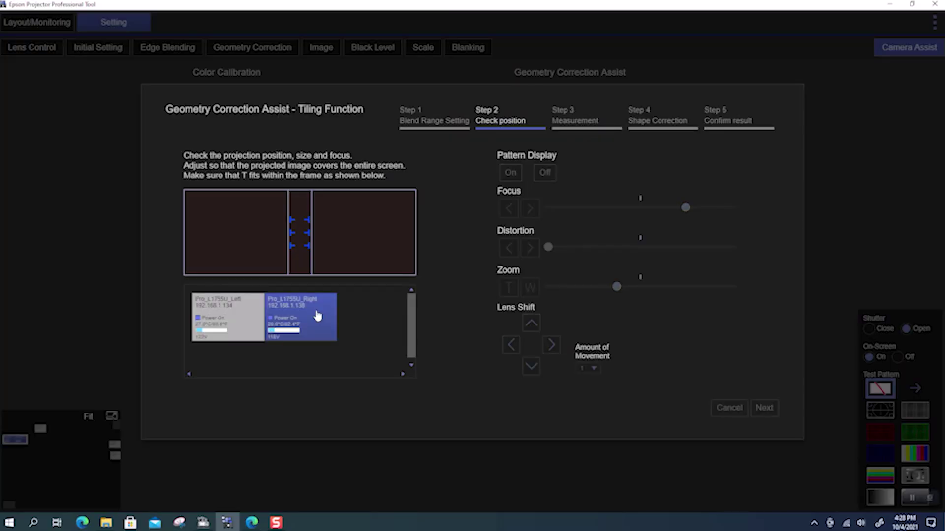
click(510, 345)
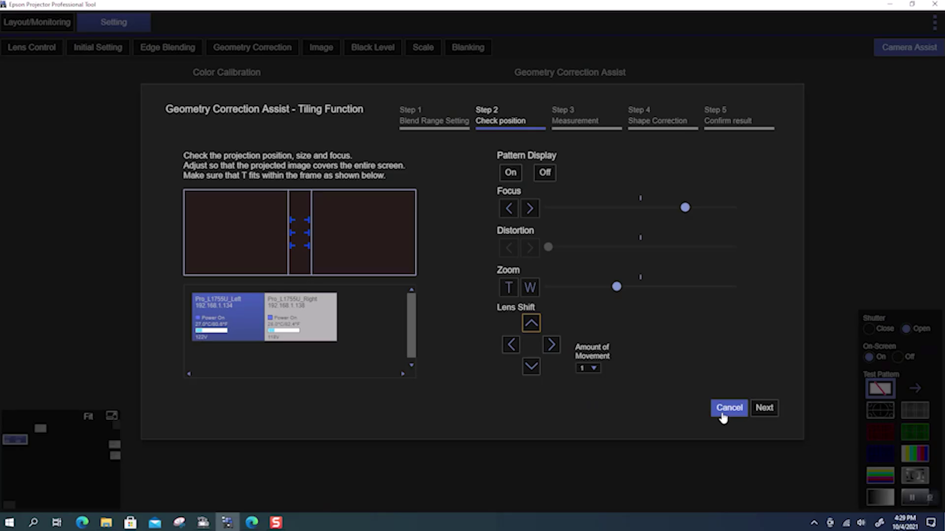
click(768, 408)
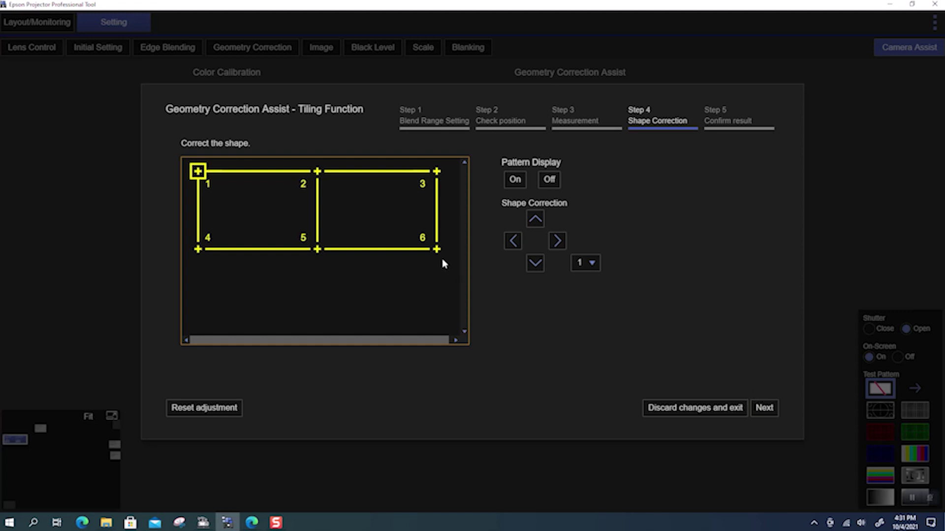
Nudge shape-correction grid point 2 downward, move to another point, and continue to Confirm result
click(318, 172)
click(536, 262)
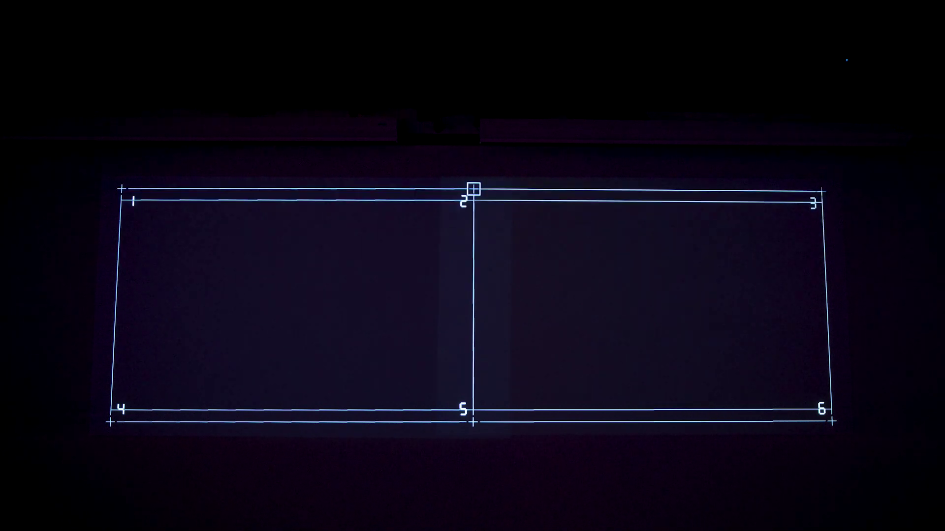
key(Left)
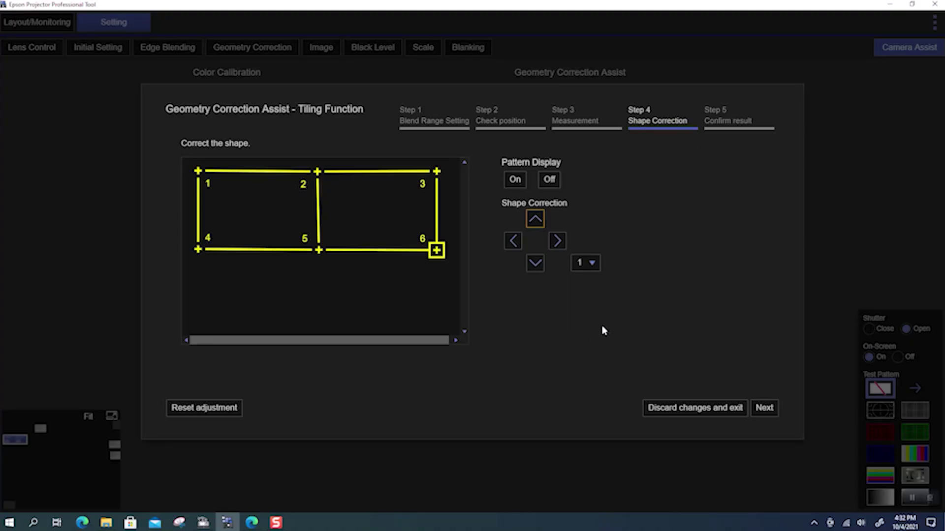
click(765, 408)
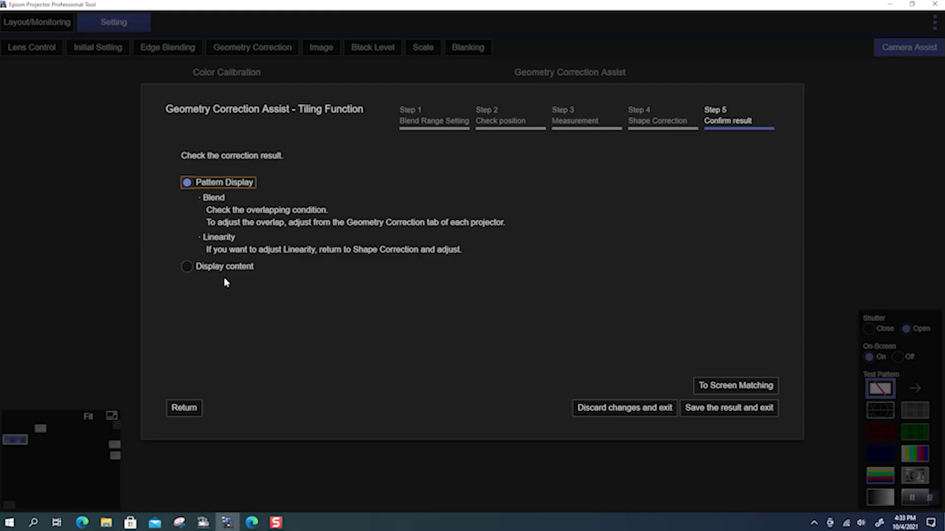
Preview the blend with Display content, then save the tiling correction result
click(186, 267)
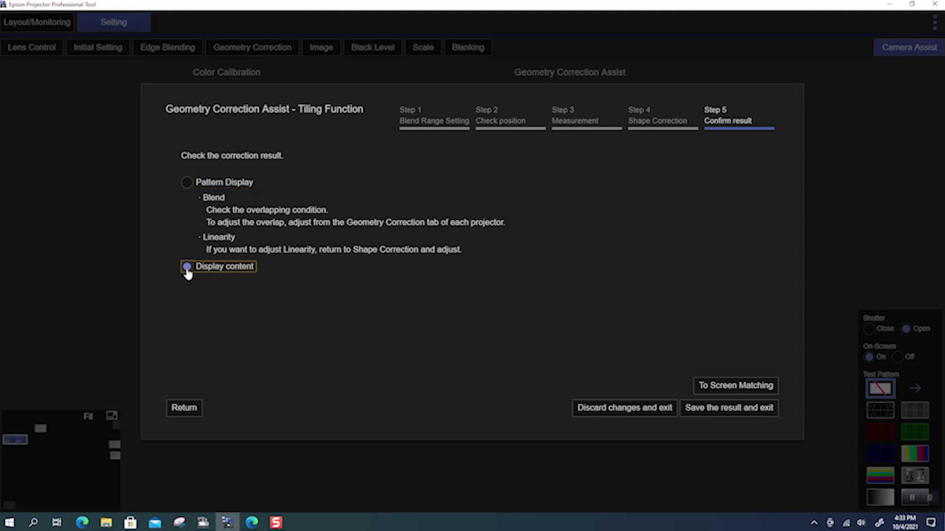
click(739, 417)
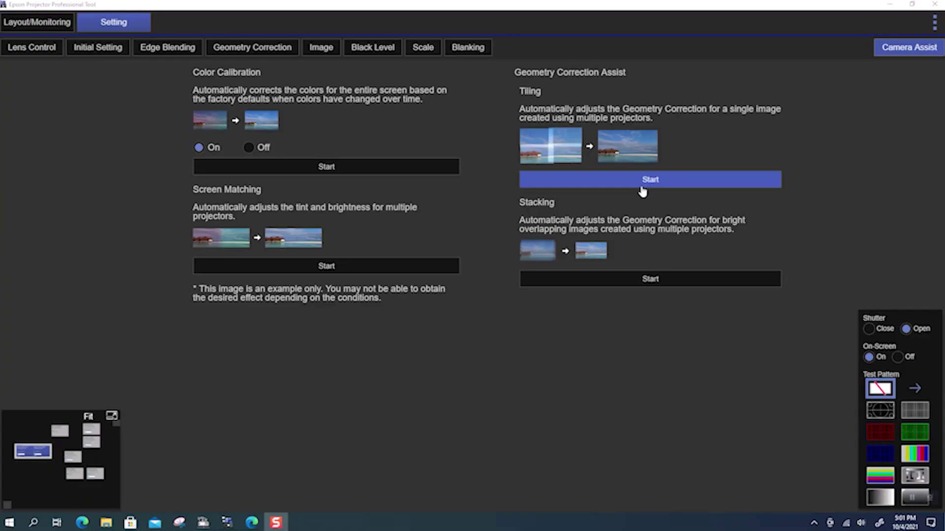
Set the left projector's Scale to Auto and its Aspect to H-Zoom
click(33, 448)
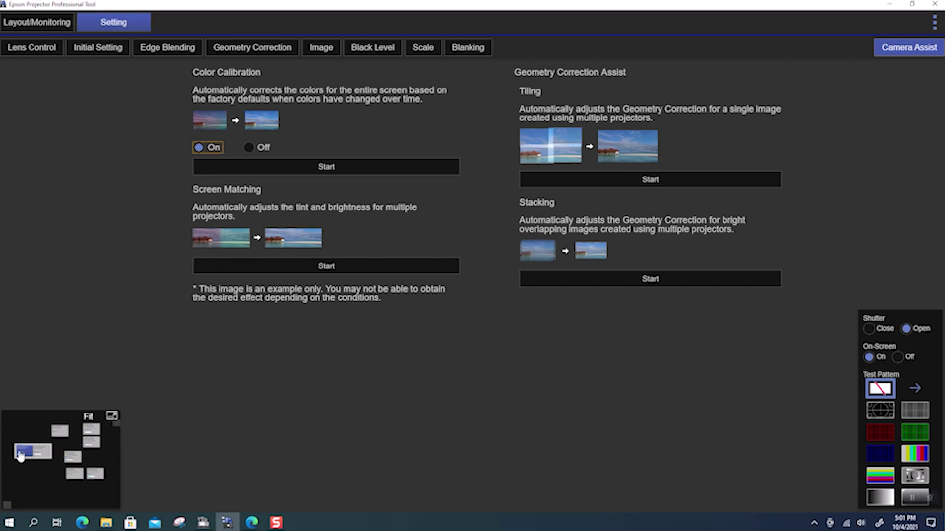
click(424, 48)
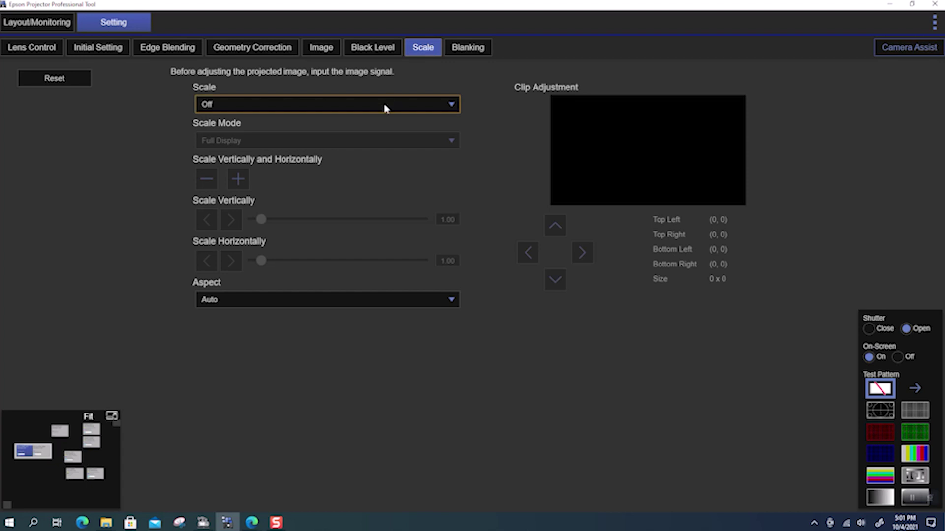
click(384, 108)
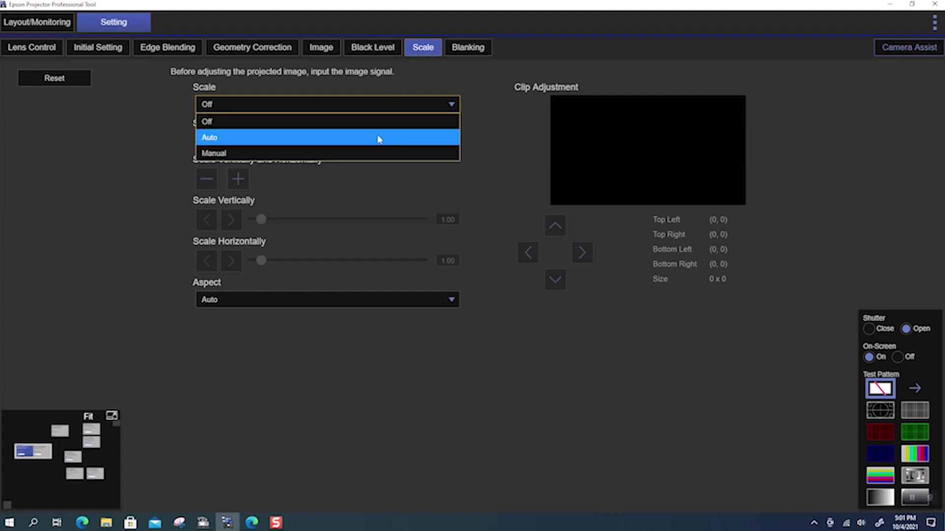
click(379, 139)
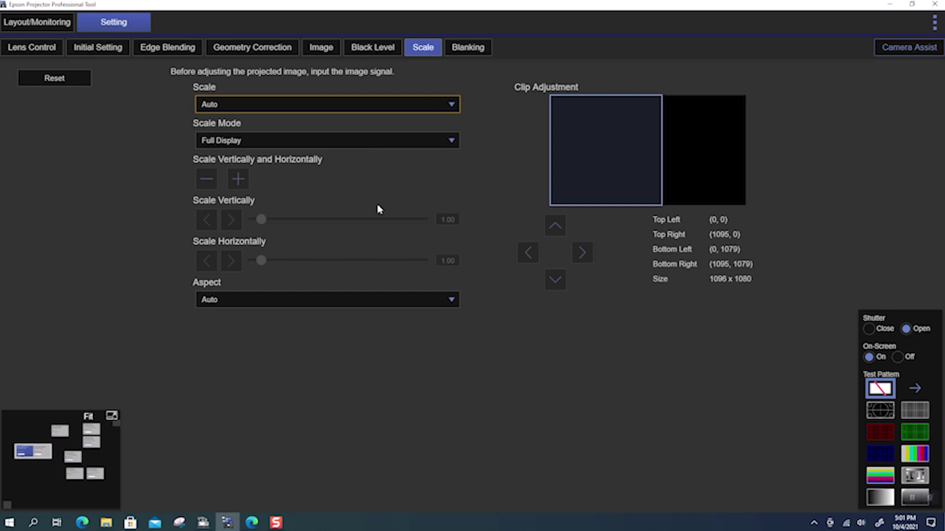
click(344, 301)
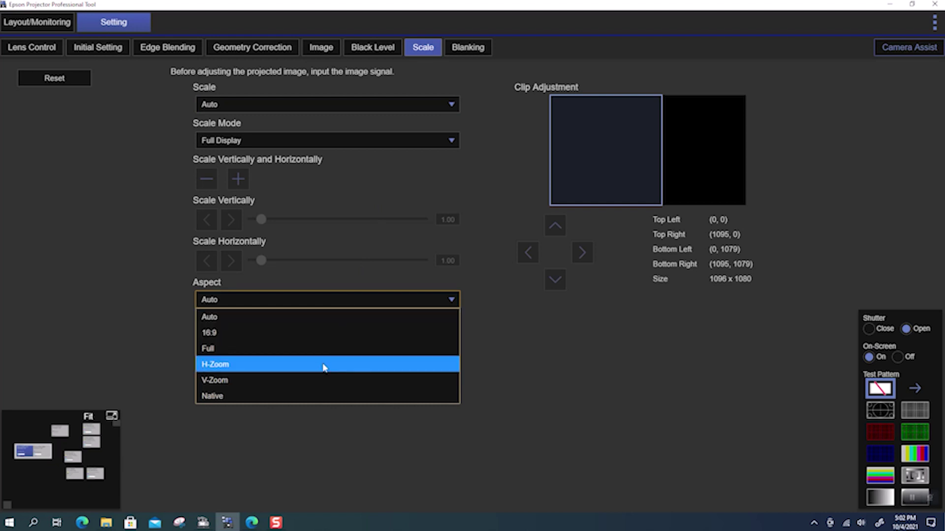
click(324, 365)
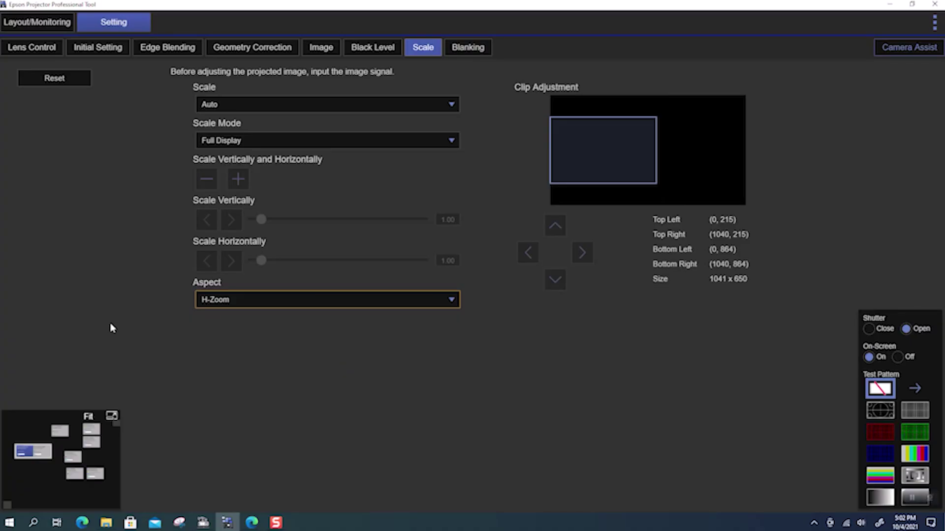
click(46, 456)
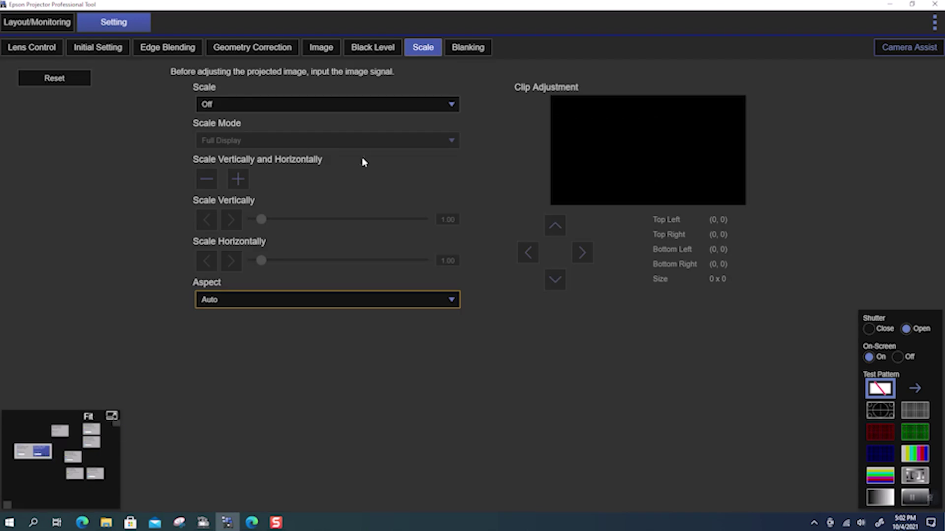
Set the right projector's Scale to Auto and Aspect to H-Zoom, matching the left
click(387, 106)
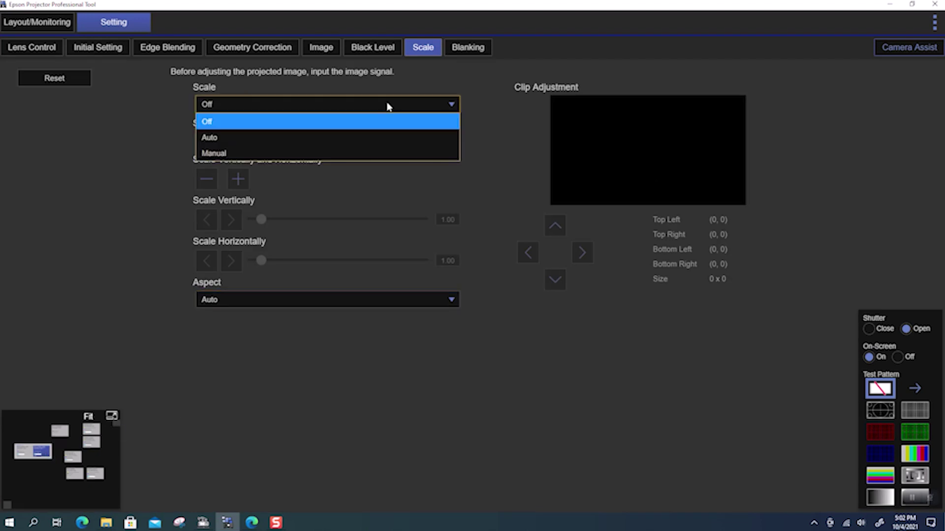
click(384, 138)
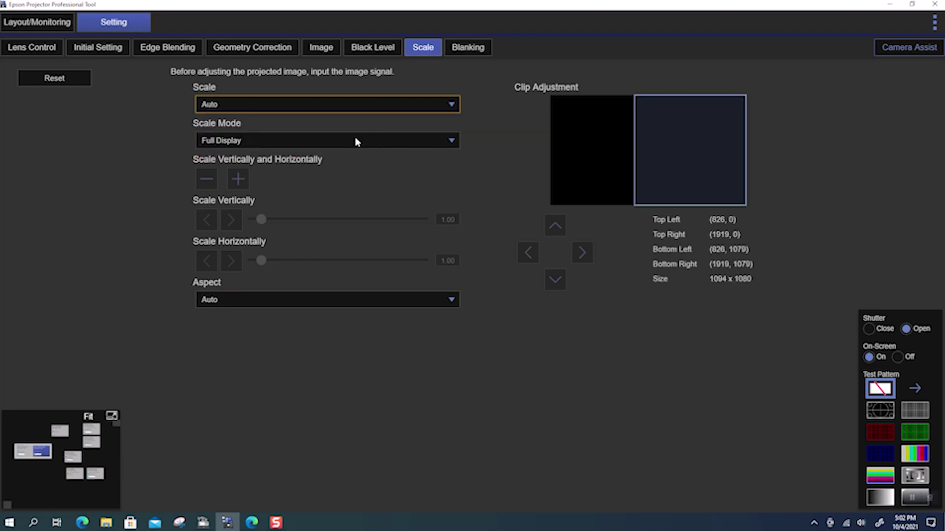
click(380, 300)
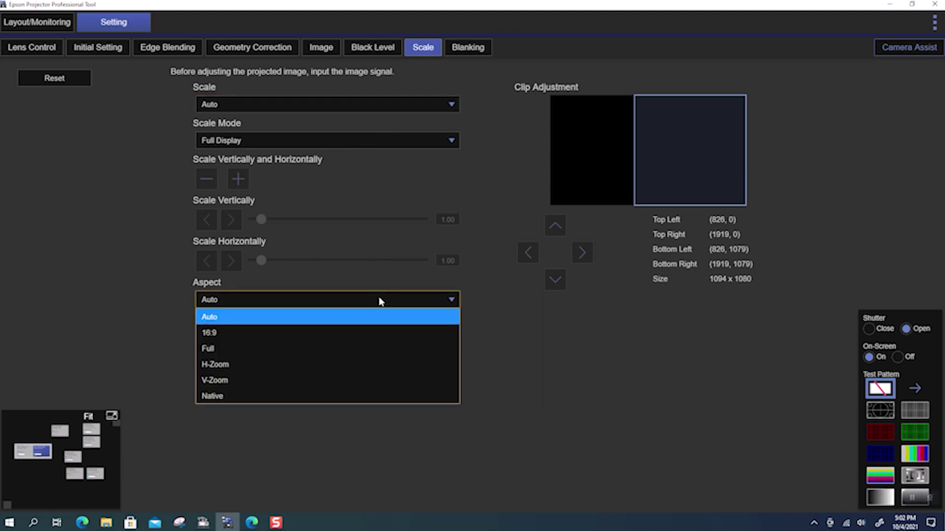
click(353, 365)
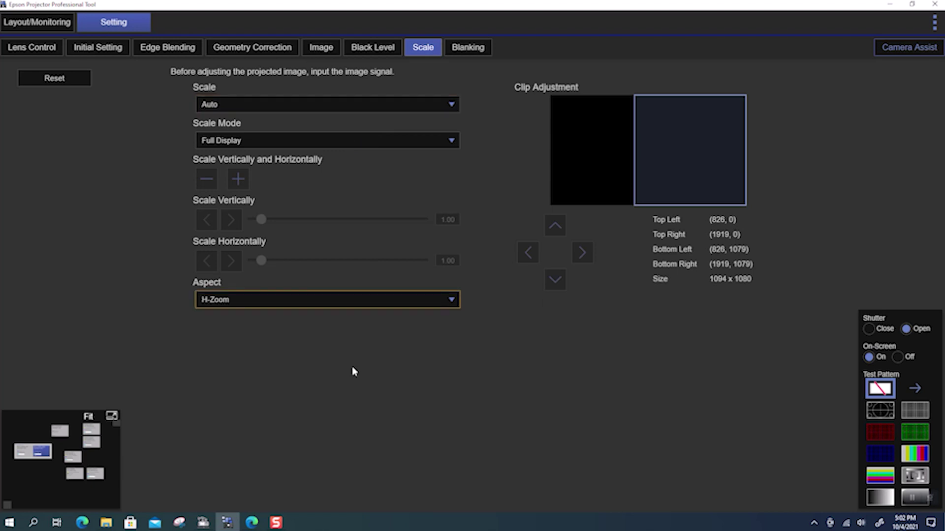